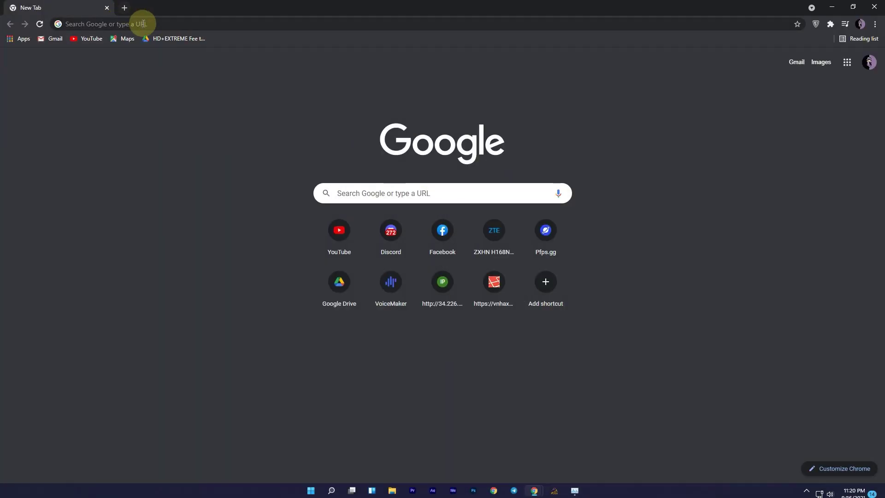
Step: Load the discordtemplates.me homepage in Chrome
{"action": "key", "text": "Return"}
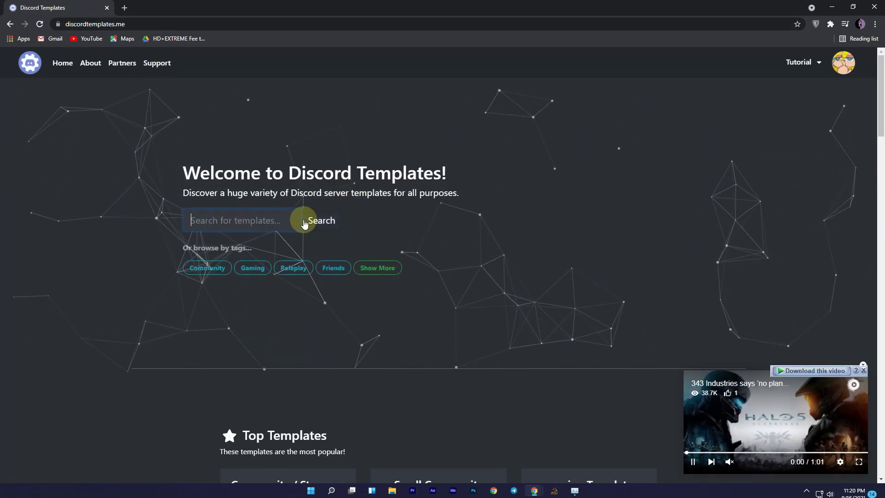
Step: Try a 'gamin' search and clear it, close the floating video, and browse Top Templates
{"action": "left_click", "coordinate": [236, 229]}
{"action": "type", "text": "gamin"}
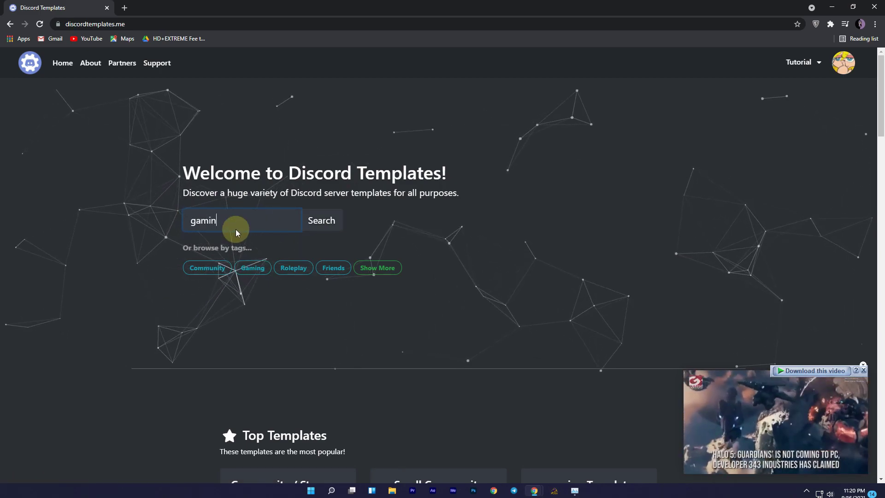
{"action": "key", "text": "BackSpace"}
{"action": "key", "text": "BackSpace"}
{"action": "key", "text": "BackSpace"}
{"action": "key", "text": "BackSpace"}
{"action": "key", "text": "BackSpace"}
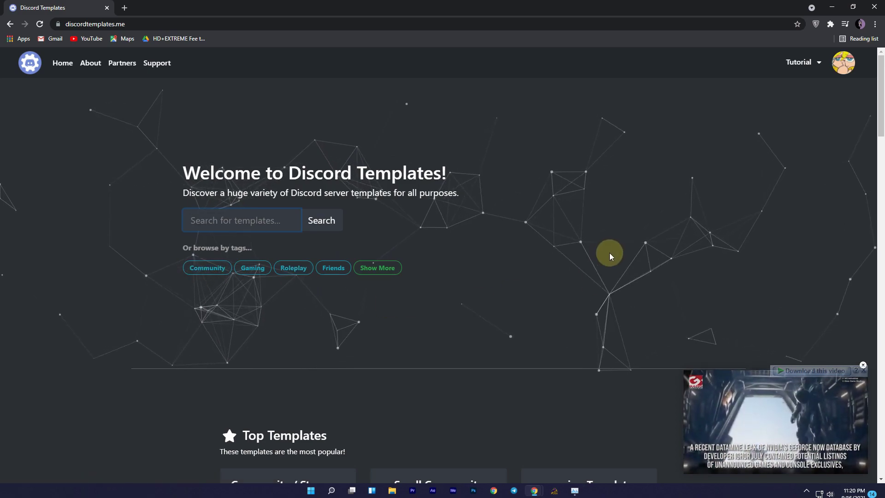
{"action": "left_click", "coordinate": [862, 365]}
{"action": "scroll", "coordinate": [517, 303], "scroll_direction": "down", "scroll_amount": 1}
{"action": "scroll", "coordinate": [517, 303], "scroll_direction": "down", "scroll_amount": 7}
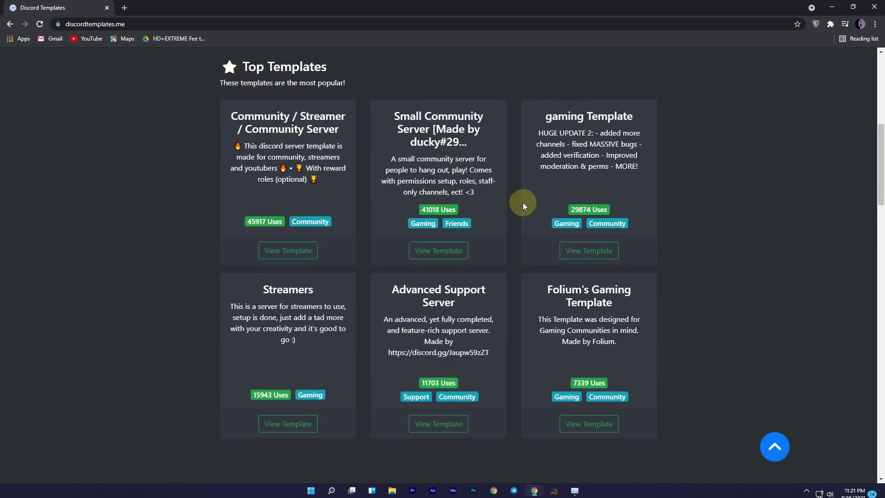
{"action": "scroll", "coordinate": [698, 217], "scroll_direction": "down", "scroll_amount": 6}
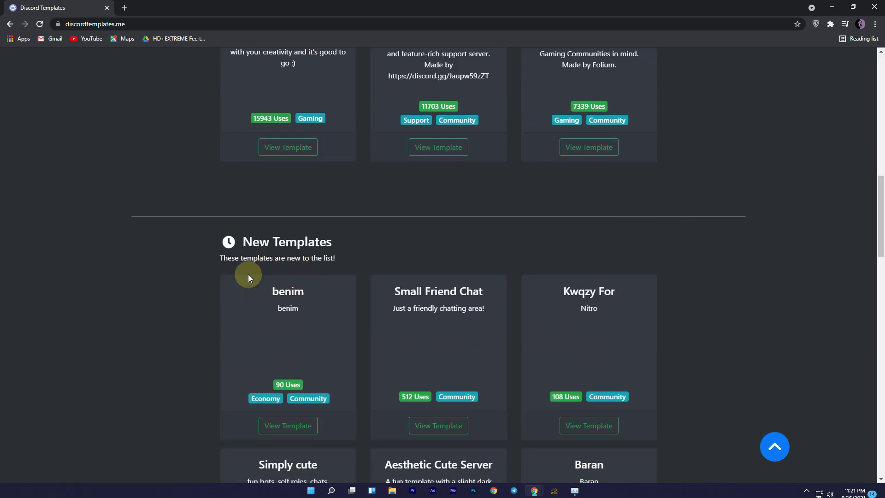
{"action": "scroll", "coordinate": [257, 276], "scroll_direction": "down", "scroll_amount": 18}
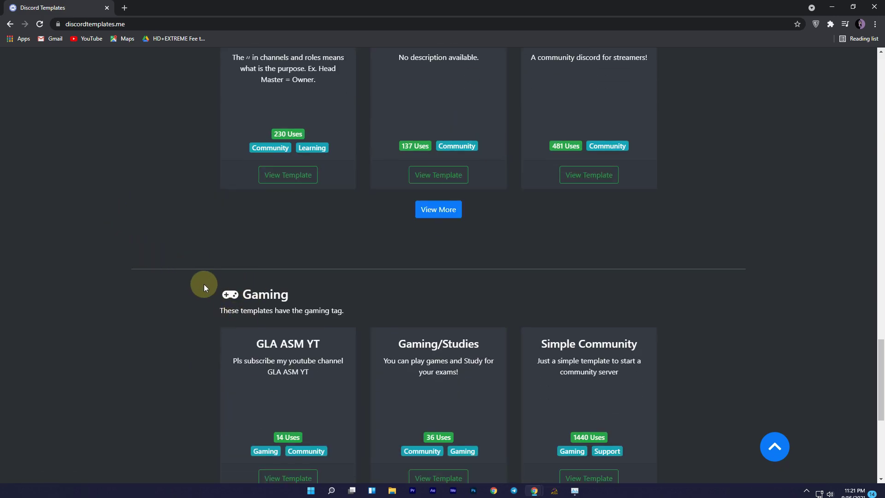
{"action": "scroll", "coordinate": [200, 284], "scroll_direction": "up", "scroll_amount": 20}
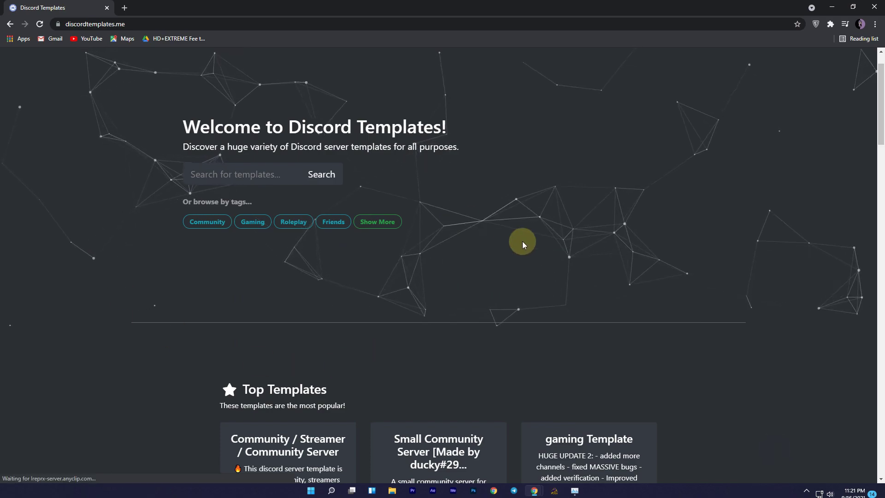
{"action": "scroll", "coordinate": [624, 248], "scroll_direction": "down", "scroll_amount": 5}
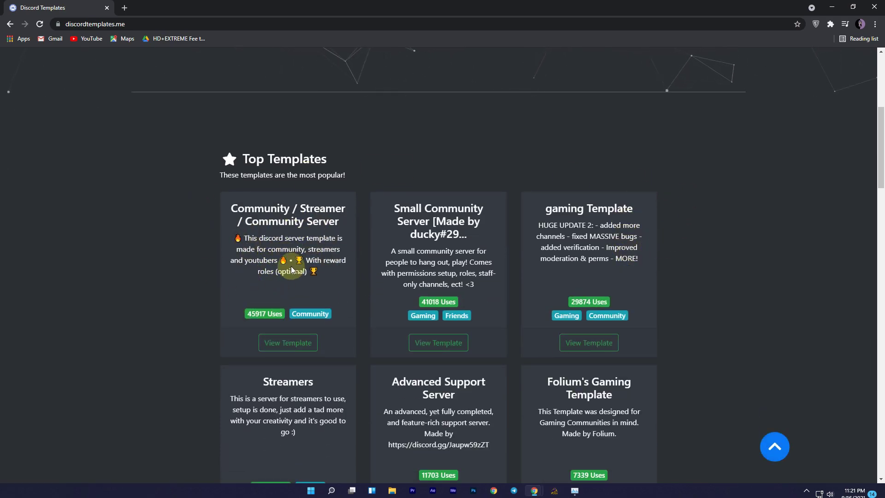
Step: Open the Community / Streamer / Community Server template, dismiss the ad, and choose Use Template
{"action": "left_click", "coordinate": [286, 344]}
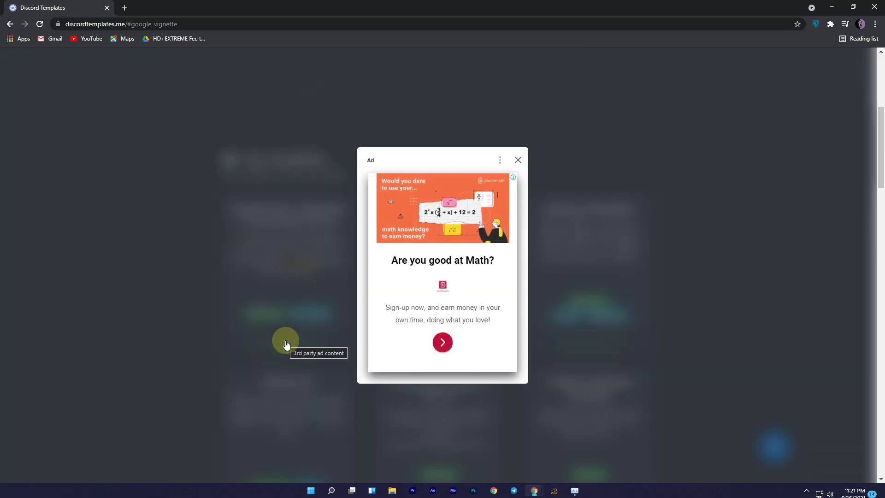
{"action": "left_click", "coordinate": [518, 161]}
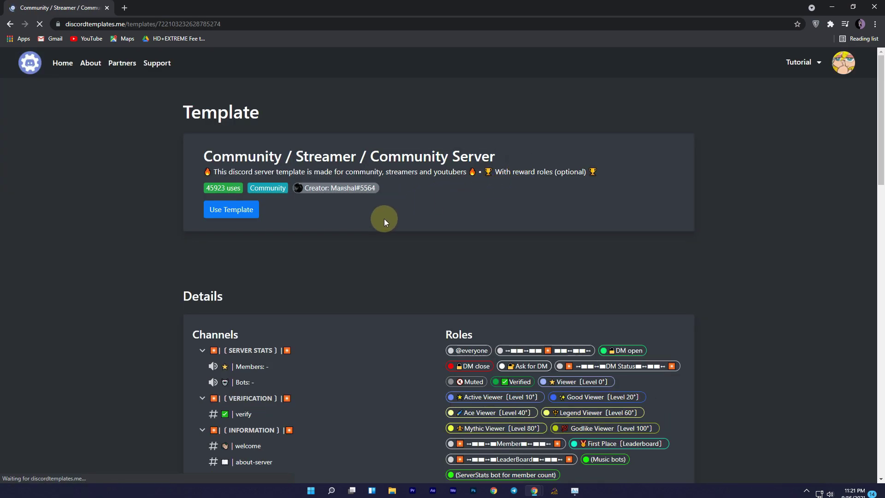
{"action": "scroll", "coordinate": [400, 204], "scroll_direction": "down", "scroll_amount": 4}
{"action": "scroll", "coordinate": [406, 250], "scroll_direction": "down", "scroll_amount": 15}
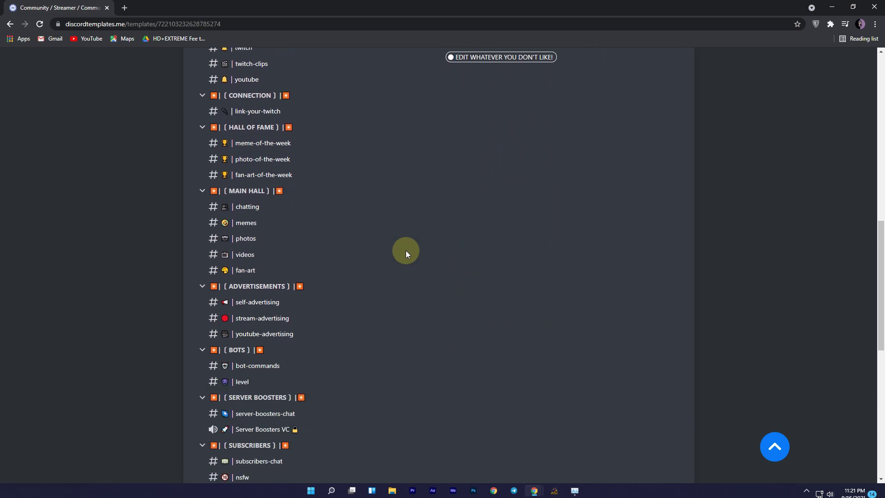
{"action": "scroll", "coordinate": [405, 250], "scroll_direction": "up", "scroll_amount": 20}
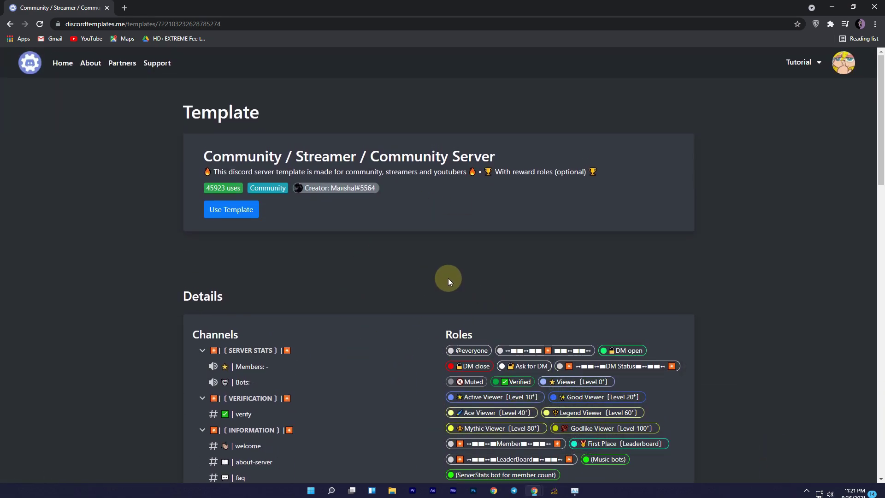
{"action": "left_click", "coordinate": [229, 211]}
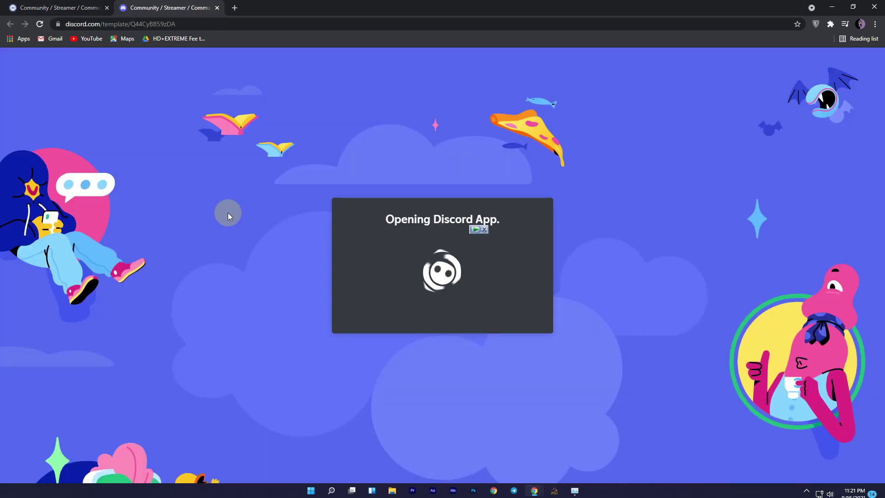
{"action": "left_click", "coordinate": [229, 214]}
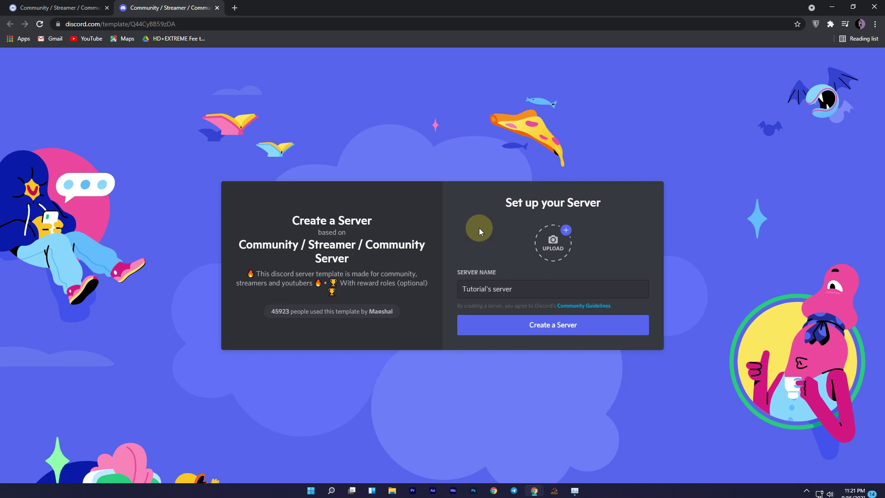
{"action": "left_click", "coordinate": [565, 233]}
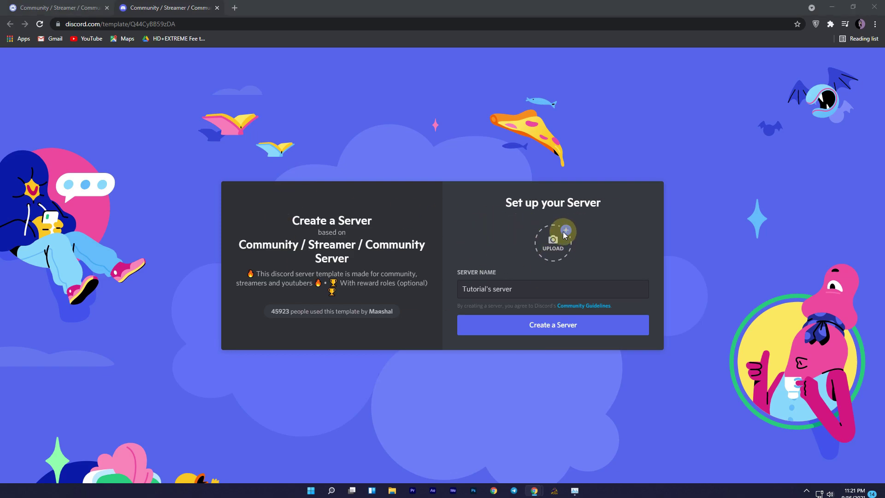
{"action": "double_click", "coordinate": [272, 102]}
{"action": "triple_click", "coordinate": [567, 288]}
{"action": "left_click", "coordinate": [551, 327]}
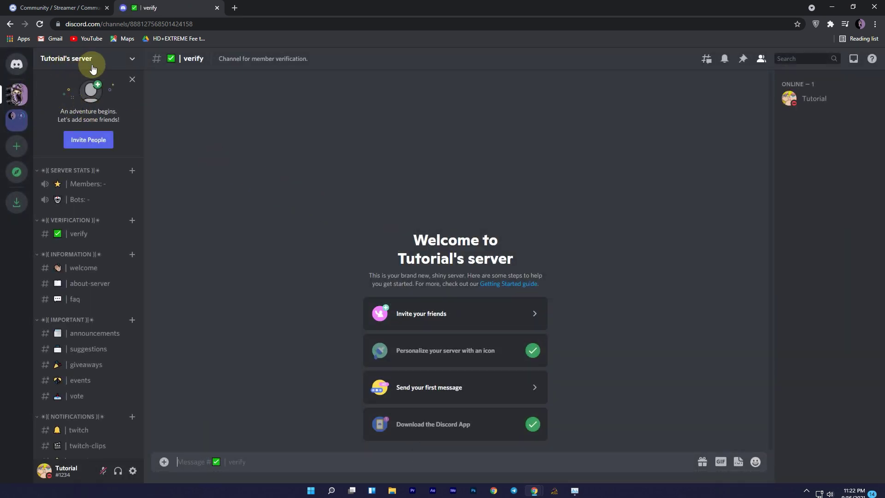
Step: Review the IMPORTANT category's permissions for the First Place and Youtuber roles
{"action": "left_click", "coordinate": [23, 89]}
{"action": "right_click", "coordinate": [64, 320]}
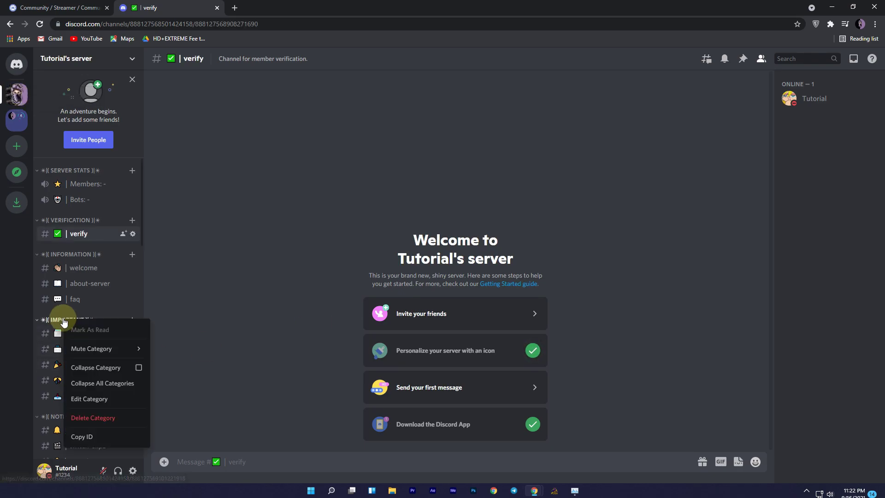
{"action": "left_click", "coordinate": [103, 401]}
{"action": "left_click", "coordinate": [247, 111]}
{"action": "scroll", "coordinate": [413, 299], "scroll_direction": "down", "scroll_amount": 5}
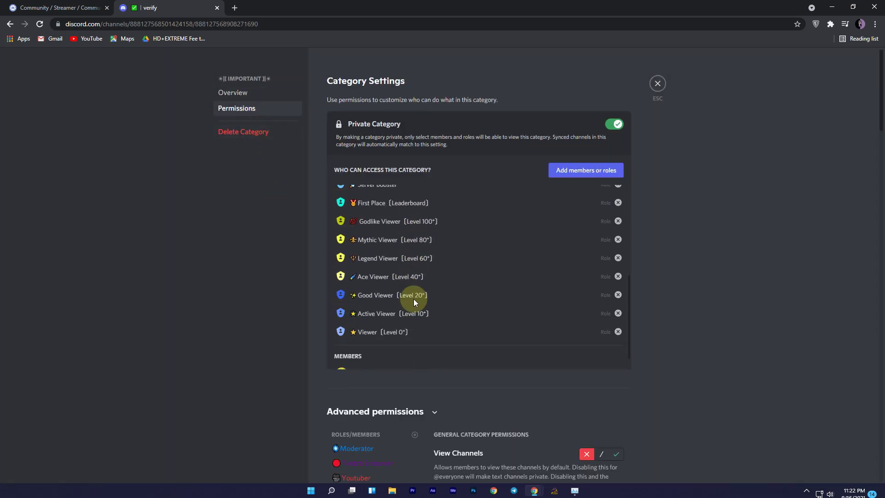
{"action": "scroll", "coordinate": [668, 295], "scroll_direction": "down", "scroll_amount": 7}
{"action": "left_click", "coordinate": [368, 199]}
{"action": "left_click", "coordinate": [363, 157]}
{"action": "scroll", "coordinate": [637, 256], "scroll_direction": "down", "scroll_amount": 3}
{"action": "scroll", "coordinate": [638, 256], "scroll_direction": "up", "scroll_amount": 9}
{"action": "left_click", "coordinate": [652, 81]}
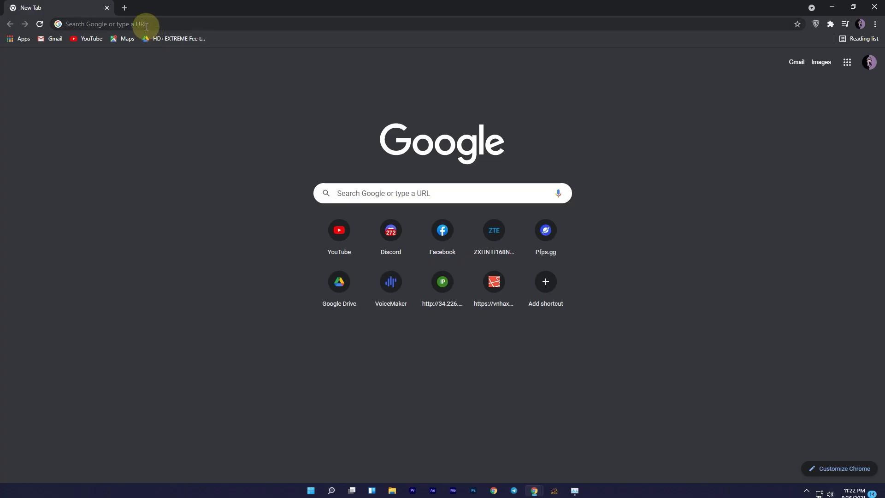
Step: Go to discord.style and browse its listed server templates
{"action": "left_click", "coordinate": [138, 23]}
{"action": "type", "text": "discord.style"}
{"action": "key", "text": "Return"}
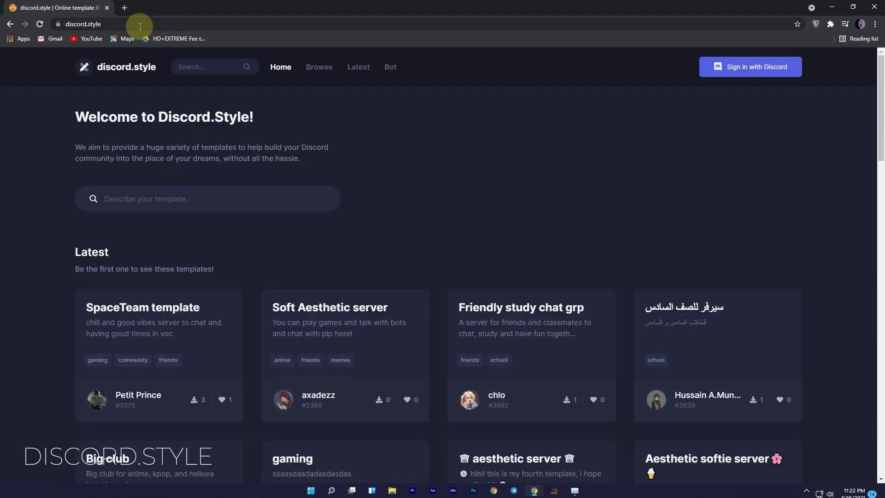
{"action": "left_click", "coordinate": [137, 204]}
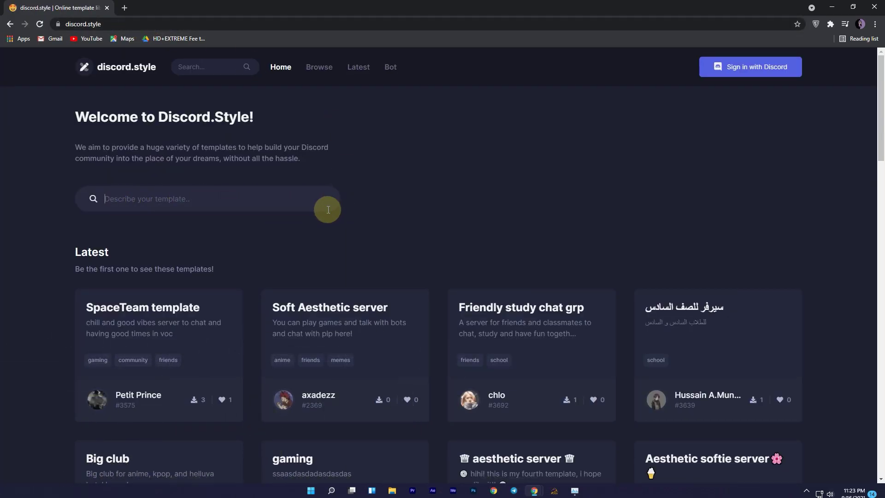
{"action": "scroll", "coordinate": [72, 247], "scroll_direction": "down", "scroll_amount": 20}
{"action": "scroll", "coordinate": [54, 245], "scroll_direction": "down", "scroll_amount": 4}
{"action": "scroll", "coordinate": [54, 245], "scroll_direction": "up", "scroll_amount": 7}
{"action": "scroll", "coordinate": [55, 246], "scroll_direction": "down", "scroll_amount": 10}
{"action": "scroll", "coordinate": [54, 245], "scroll_direction": "up", "scroll_amount": 3}
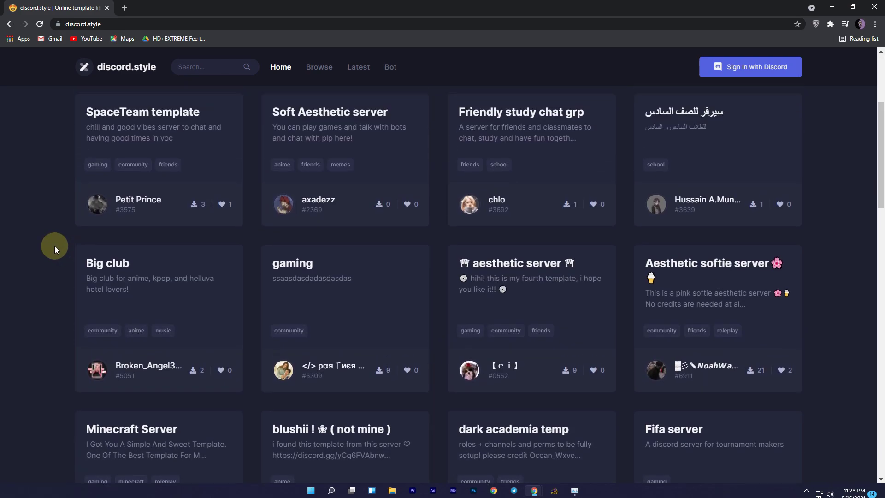
{"action": "scroll", "coordinate": [55, 245], "scroll_direction": "up", "scroll_amount": 4}
{"action": "scroll", "coordinate": [46, 258], "scroll_direction": "down", "scroll_amount": 2}
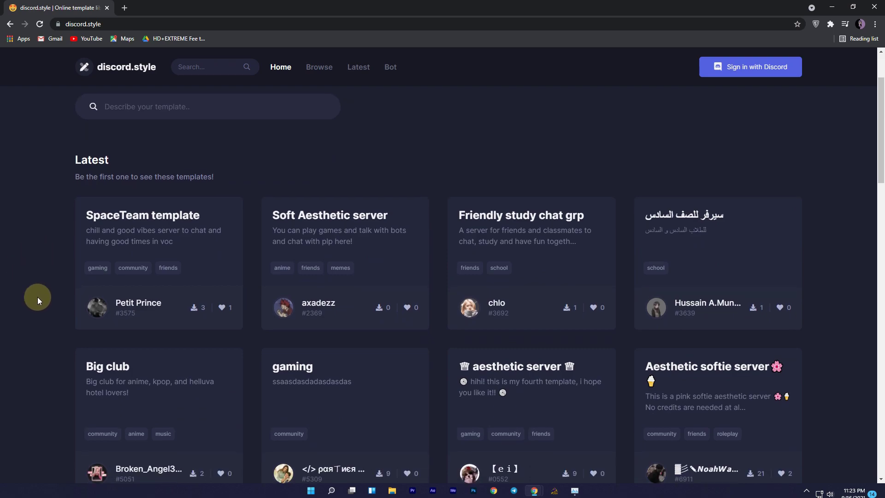
Step: Open the SpaceTeam template and expand its full channel list
{"action": "left_click", "coordinate": [151, 255]}
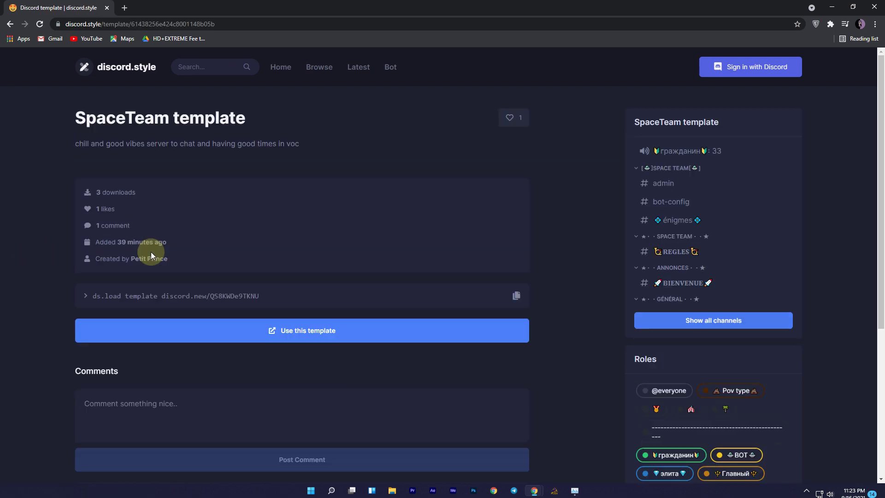
{"action": "left_click", "coordinate": [679, 321]}
{"action": "scroll", "coordinate": [612, 218], "scroll_direction": "down", "scroll_amount": 10}
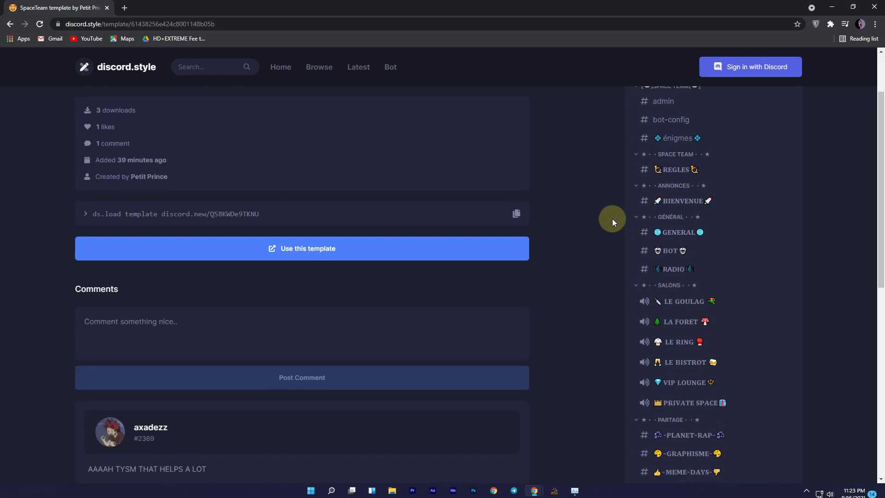
{"action": "scroll", "coordinate": [610, 217], "scroll_direction": "up", "scroll_amount": 10}
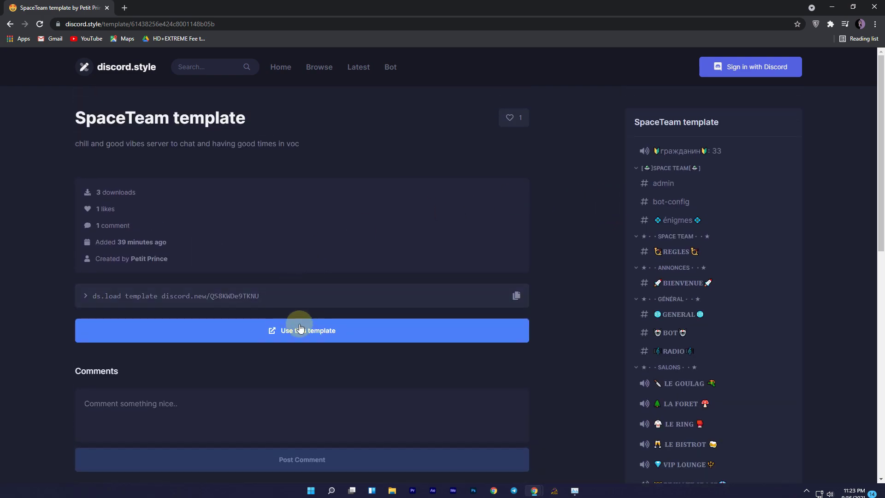
Step: Create a server named Being from the Amis template
{"action": "left_click", "coordinate": [298, 330]}
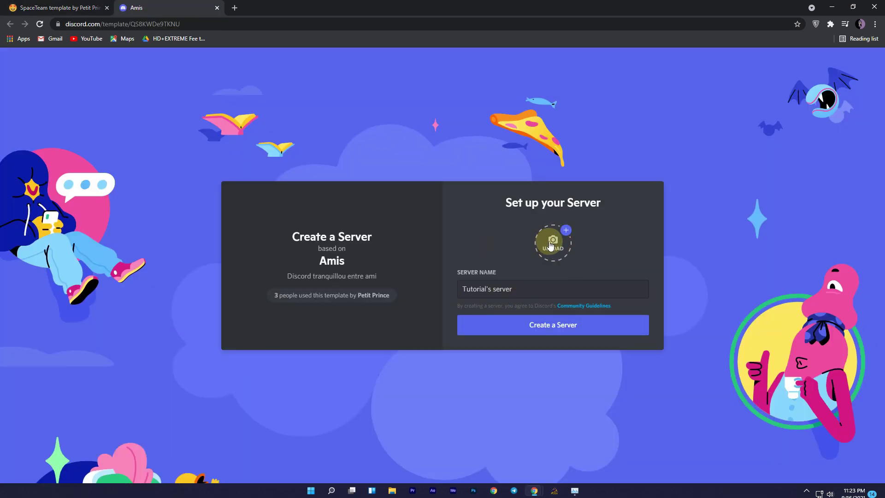
{"action": "left_click", "coordinate": [547, 288]}
{"action": "type", "text": "Being"}
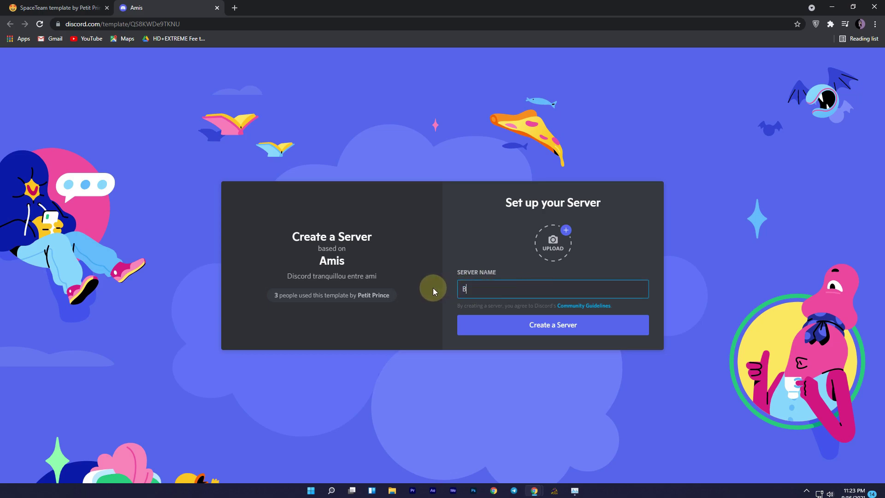
{"action": "left_click", "coordinate": [561, 328]}
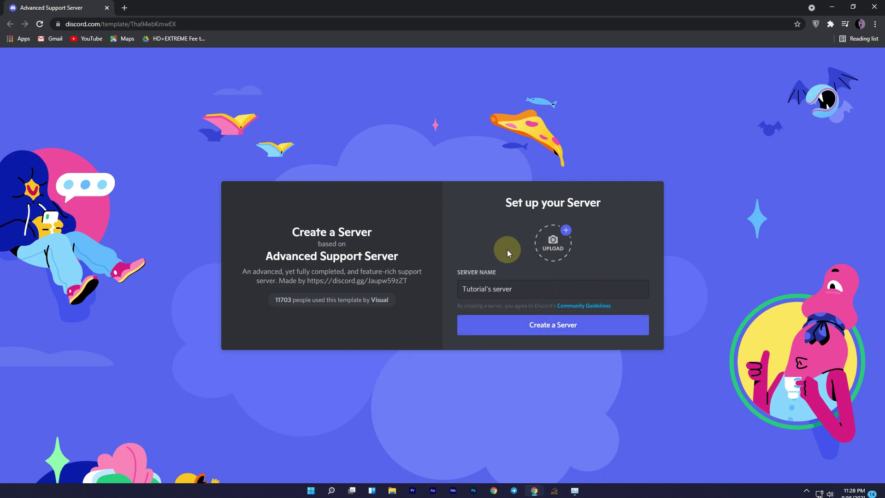
Step: Search Google for 'xenon discord bot' in a new tab
{"action": "key", "text": "ctrl+t"}
{"action": "type", "text": "xenon discord bot"}
{"action": "key", "text": "Return"}
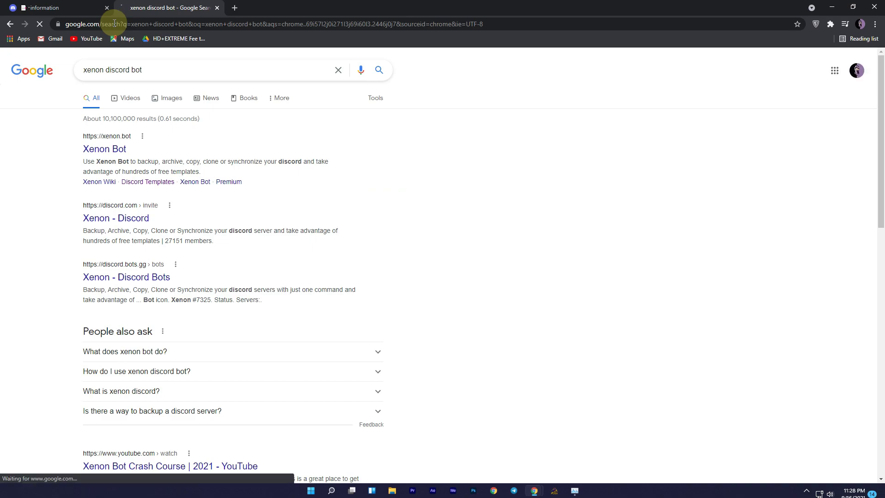
{"action": "left_click", "coordinate": [106, 156]}
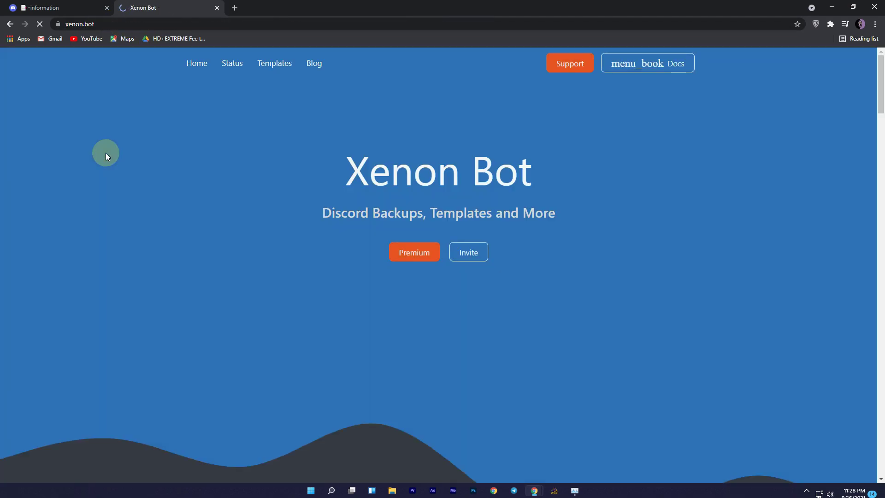
{"action": "left_click", "coordinate": [473, 249]}
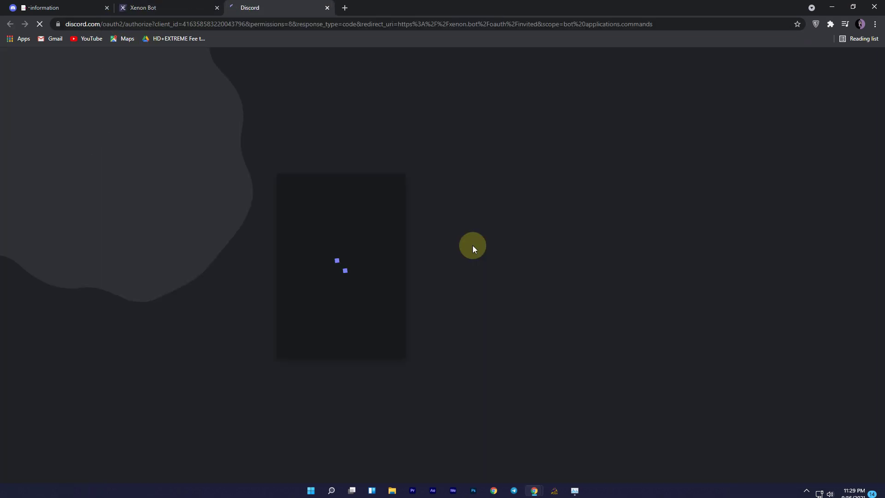
{"action": "left_click", "coordinate": [312, 336]}
{"action": "left_click", "coordinate": [300, 390]}
{"action": "left_click", "coordinate": [399, 382]}
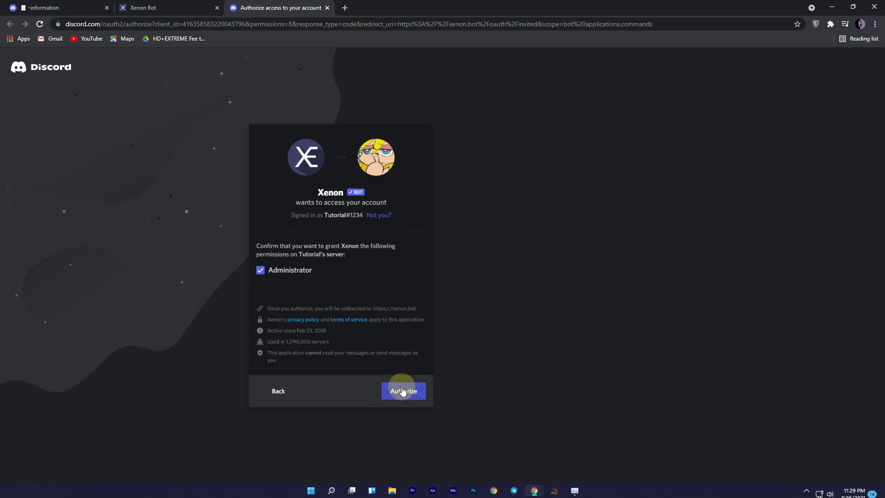
{"action": "left_click", "coordinate": [401, 389]}
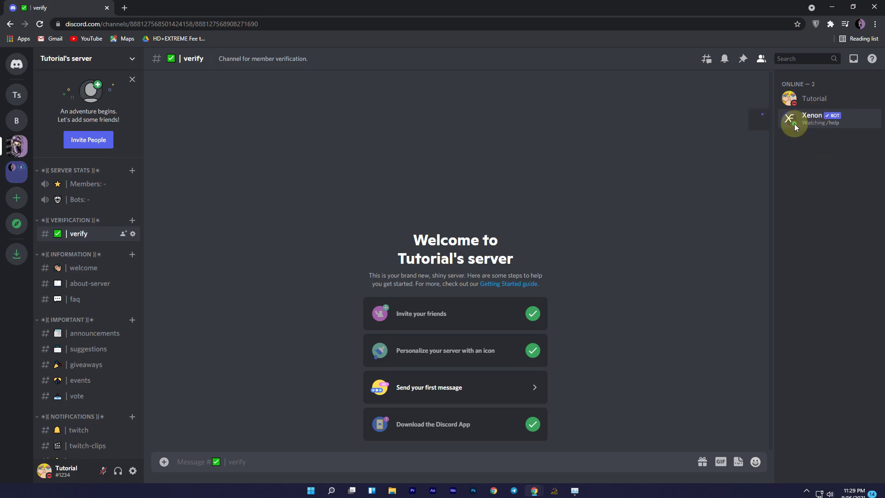
{"action": "left_click", "coordinate": [794, 127]}
Step: Give the Xenon member the Administrator role
{"action": "left_click", "coordinate": [569, 151]}
{"action": "right_click", "coordinate": [800, 124]}
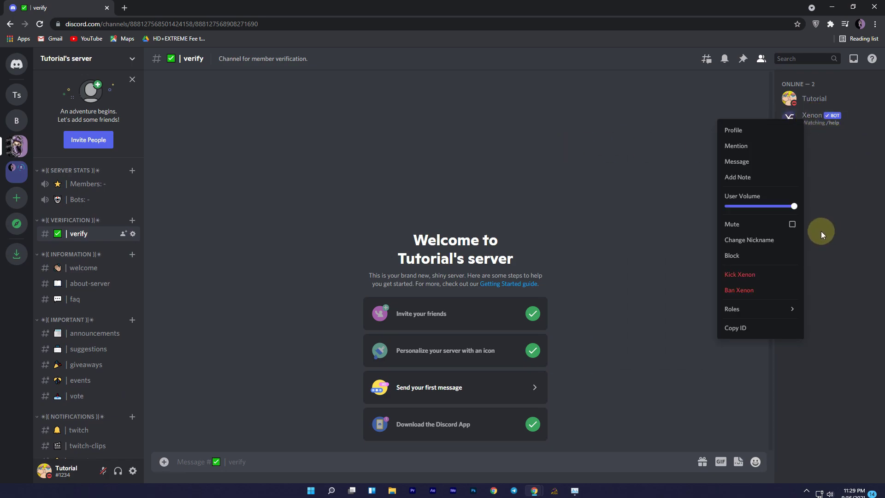
{"action": "mouse_move", "coordinate": [756, 309]}
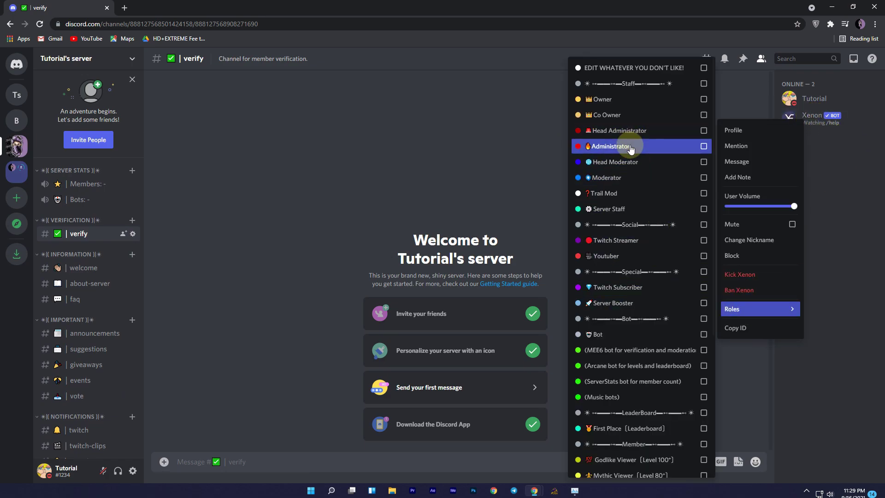
{"action": "left_click", "coordinate": [513, 139]}
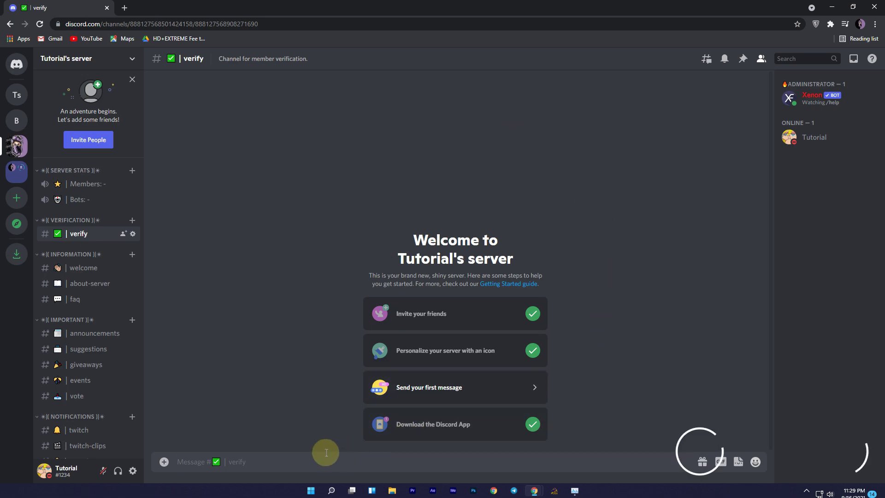
Step: Send /help to list Xenon's commands
{"action": "type", "text": "/help"}
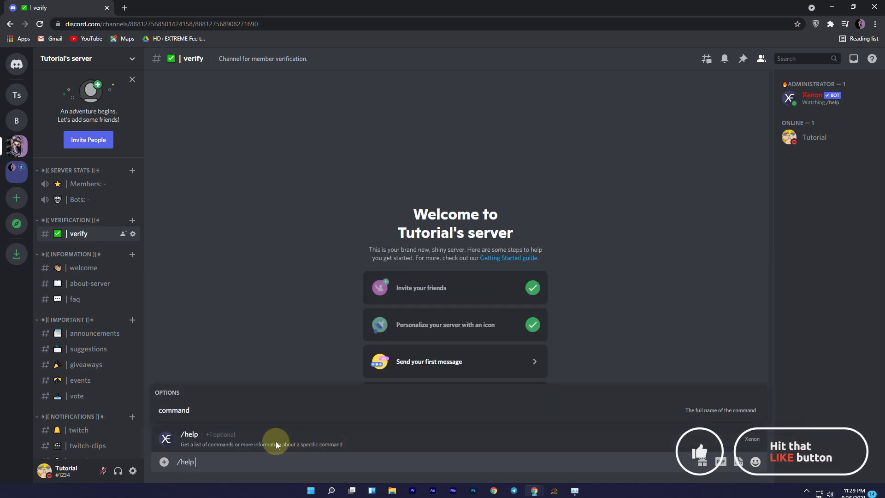
{"action": "key", "text": "Return"}
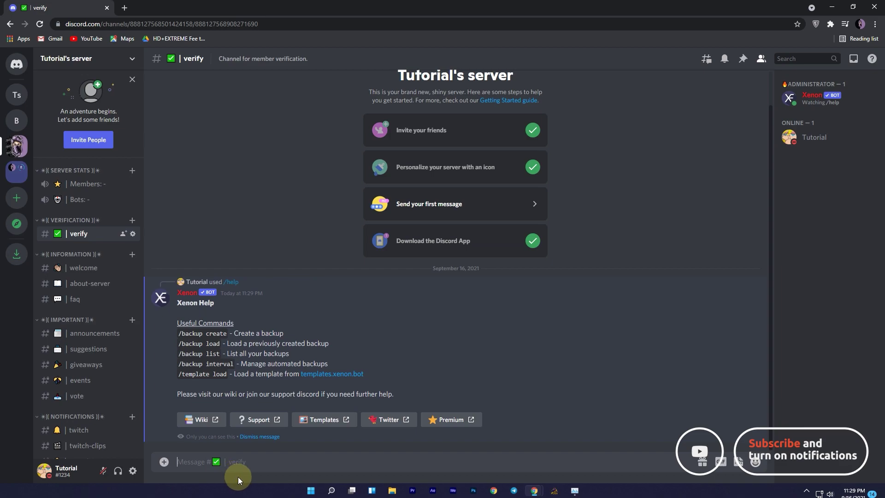
{"action": "left_click", "coordinate": [258, 488]}
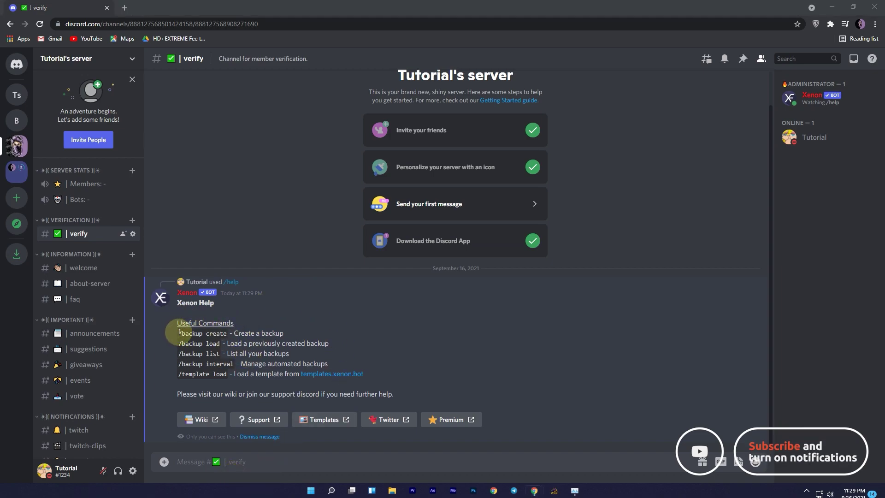
{"action": "left_click_drag", "start_coordinate": [180, 332], "coordinate": [227, 333]}
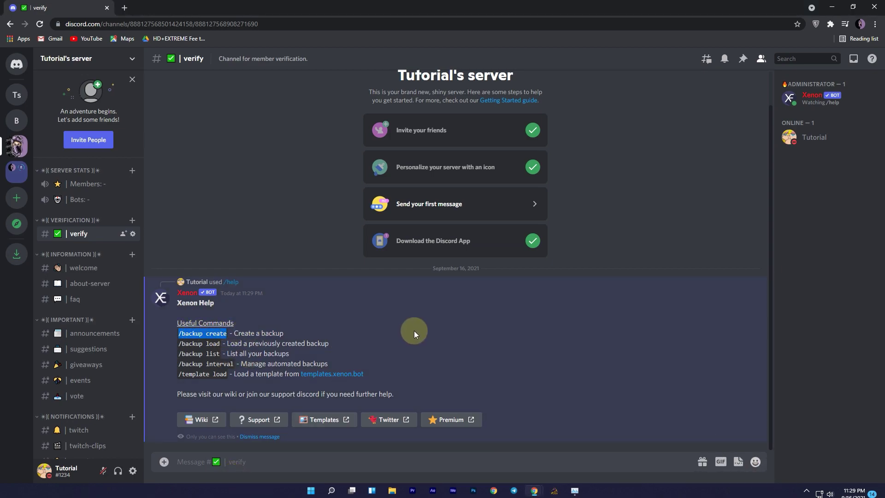
{"action": "left_click", "coordinate": [237, 462]}
{"action": "key", "text": "Return"}
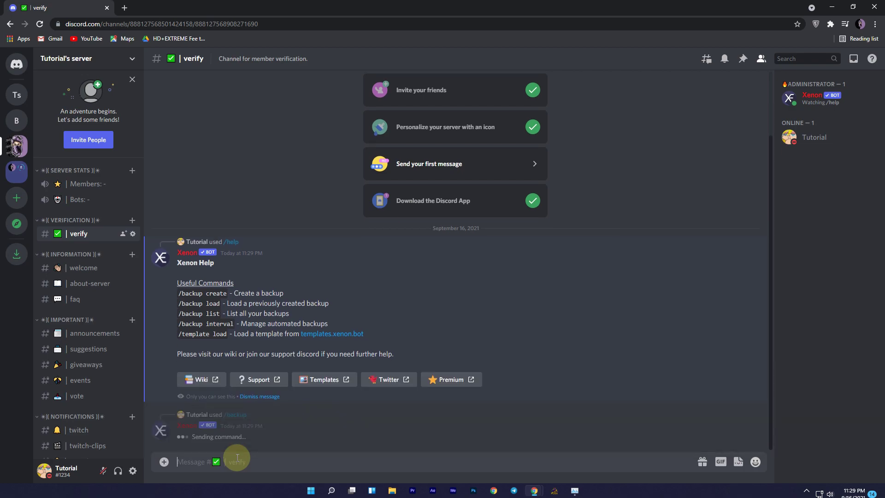
{"action": "left_click", "coordinate": [239, 486]}
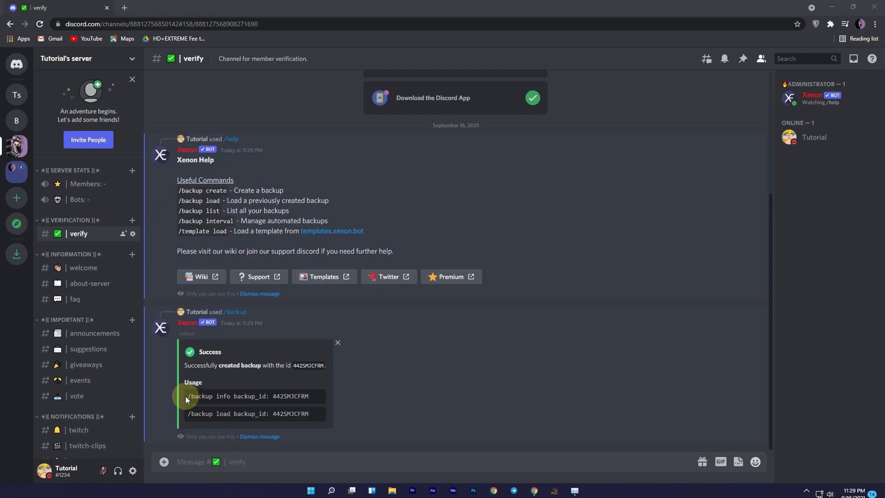
{"action": "left_click_drag", "start_coordinate": [189, 395], "coordinate": [308, 394]}
{"action": "key", "text": "ctrl+c"}
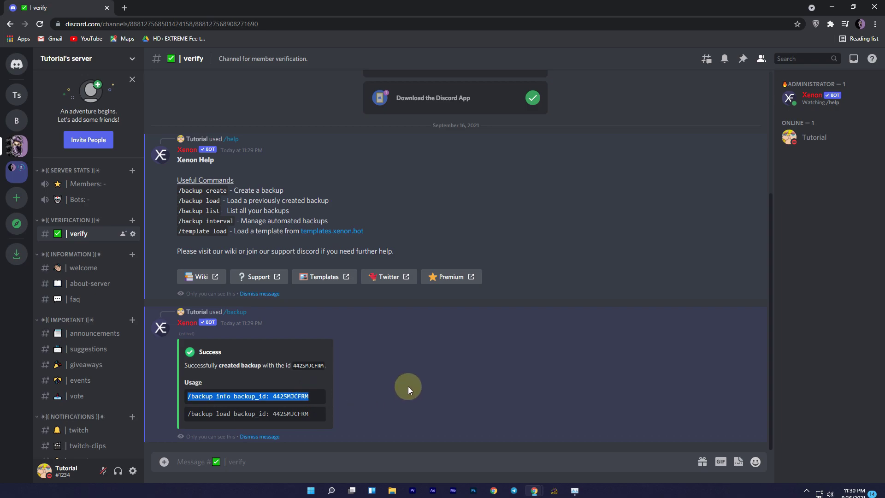
{"action": "left_click", "coordinate": [408, 386]}
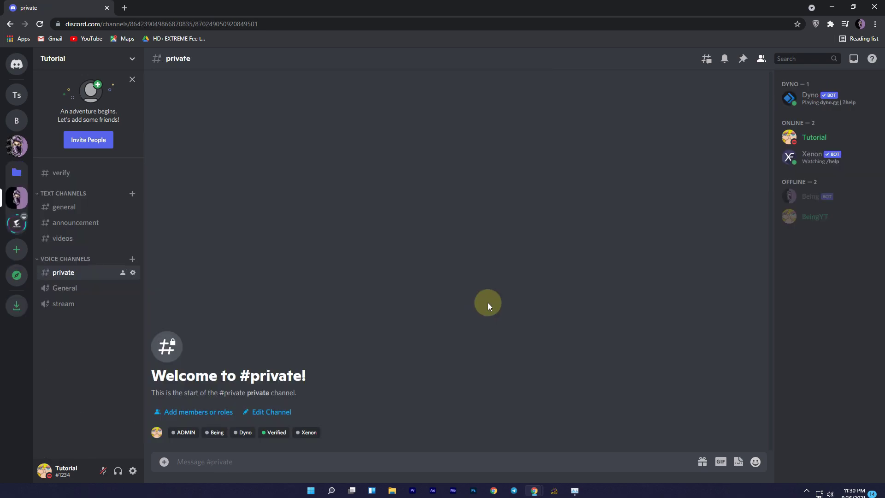
Step: Give Xenon the ADMIN role in the second Tutorial server and load the backup via /backup load
{"action": "right_click", "coordinate": [817, 160]}
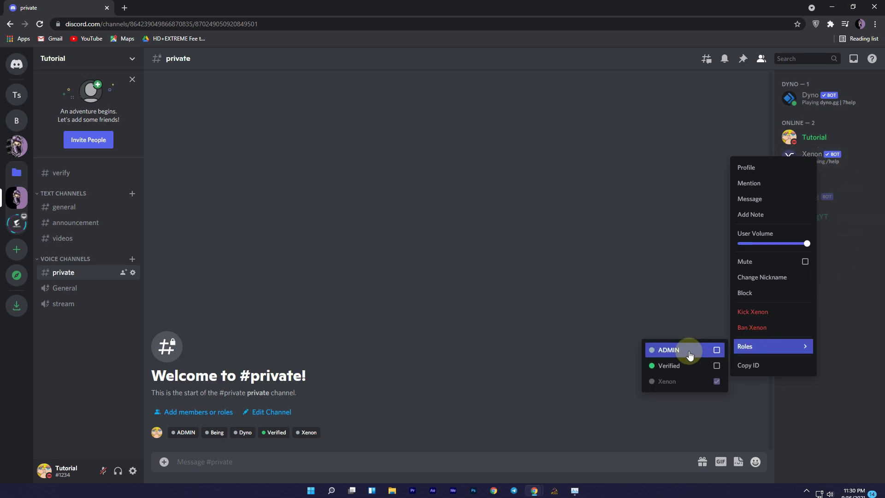
{"action": "left_click", "coordinate": [578, 291]}
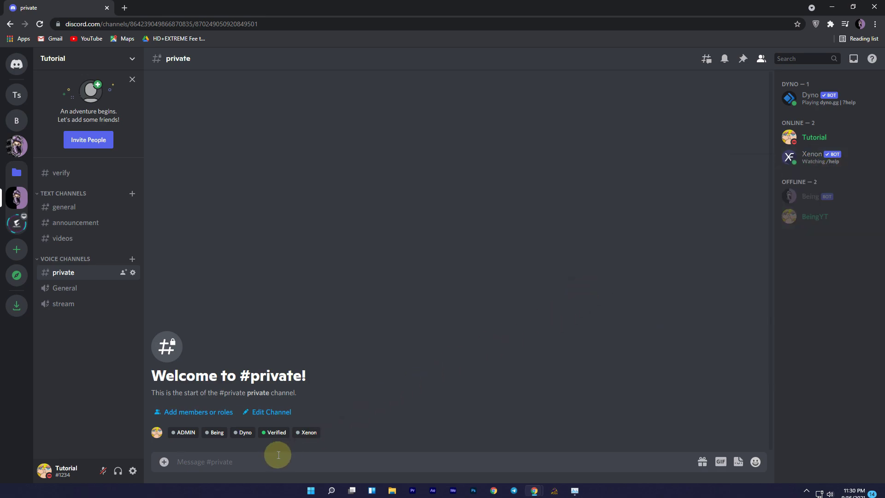
{"action": "key", "text": "ctrl+v"}
{"action": "key", "text": "Return"}
{"action": "key", "text": "Return"}
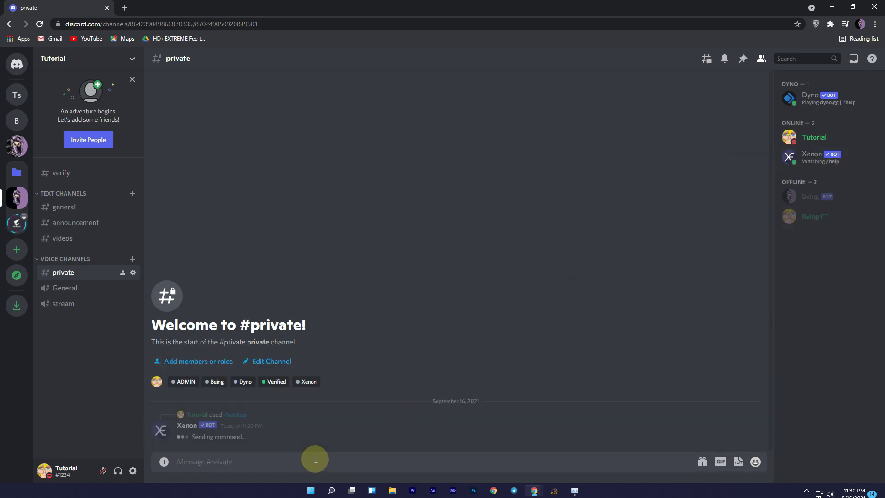
{"action": "left_click", "coordinate": [201, 421]}
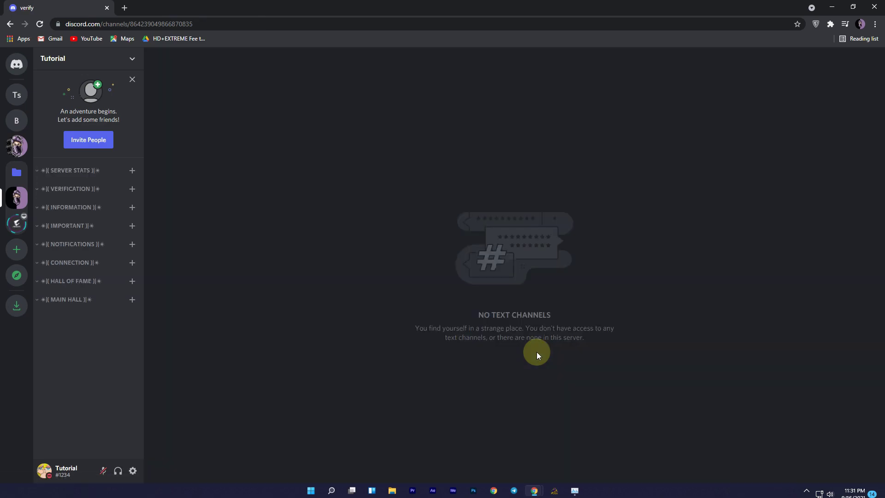
Step: Scroll through the 44 restored roles in Server Settings, then close the settings
{"action": "scroll", "coordinate": [98, 331], "scroll_direction": "down", "scroll_amount": 4}
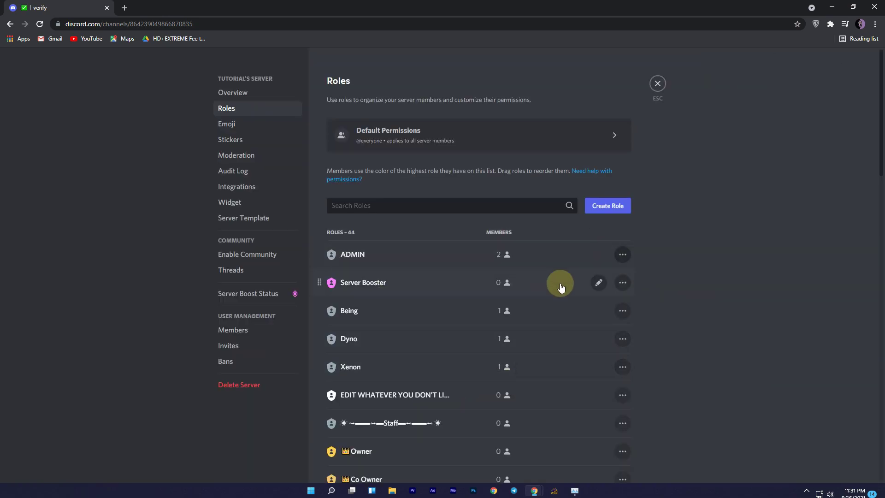
{"action": "scroll", "coordinate": [657, 283], "scroll_direction": "down", "scroll_amount": 15}
{"action": "scroll", "coordinate": [657, 283], "scroll_direction": "up", "scroll_amount": 15}
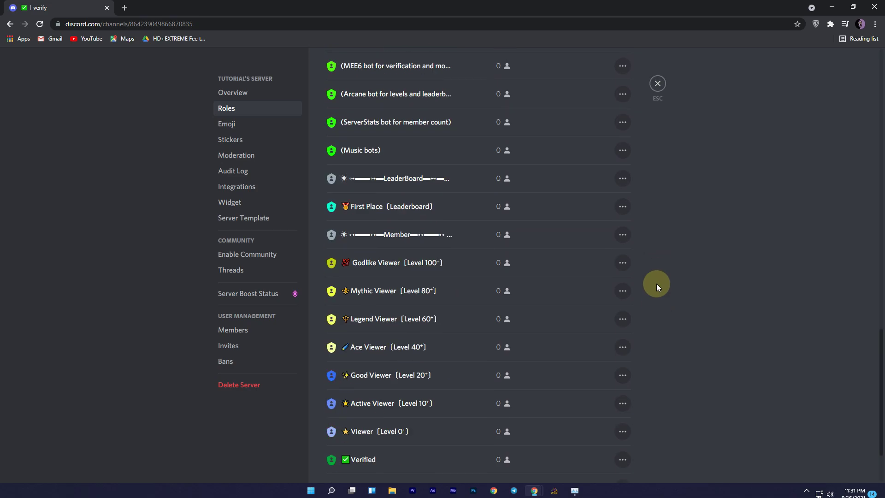
{"action": "left_click", "coordinate": [658, 83]}
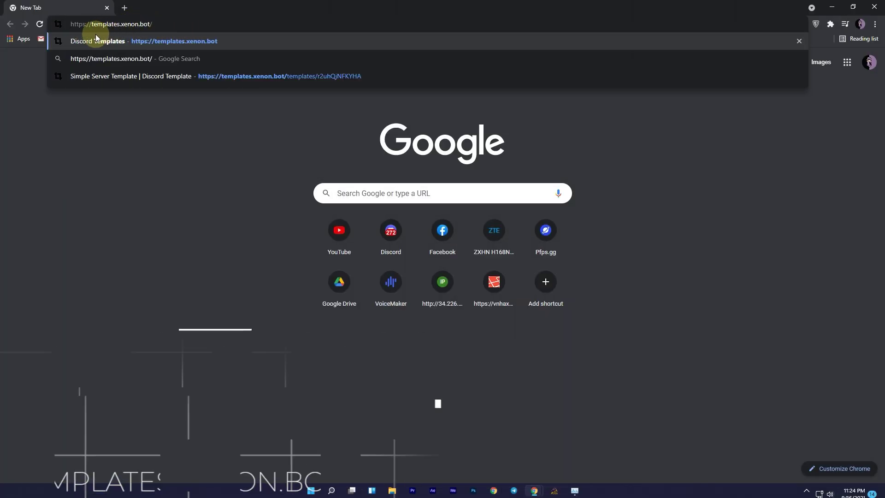
Step: Load templates.xenon.bot and scroll to the English Templates
{"action": "key", "text": "Return"}
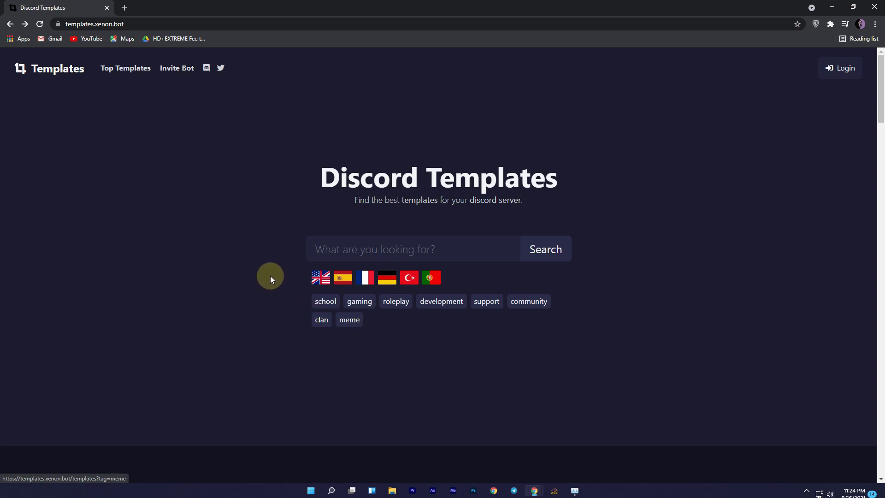
{"action": "scroll", "coordinate": [270, 276], "scroll_direction": "down", "scroll_amount": 6}
{"action": "scroll", "coordinate": [797, 284], "scroll_direction": "down", "scroll_amount": 12}
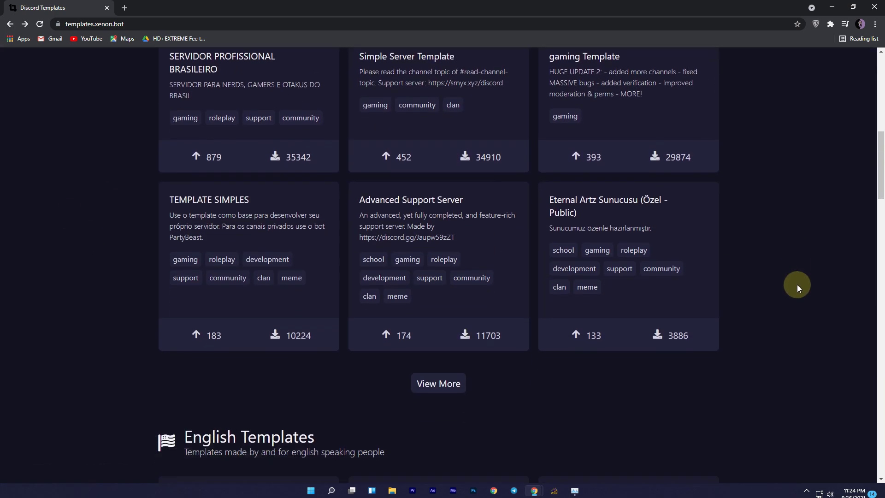
{"action": "scroll", "coordinate": [794, 287], "scroll_direction": "down", "scroll_amount": 3}
{"action": "scroll", "coordinate": [794, 286], "scroll_direction": "up", "scroll_amount": 4}
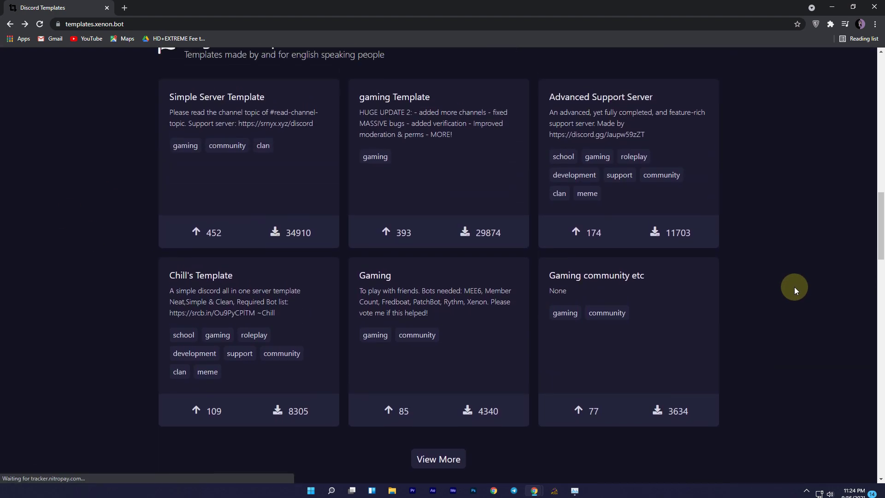
Step: Open the gaming Template, start a new server from it, and select the suggested name
{"action": "left_click", "coordinate": [442, 193]}
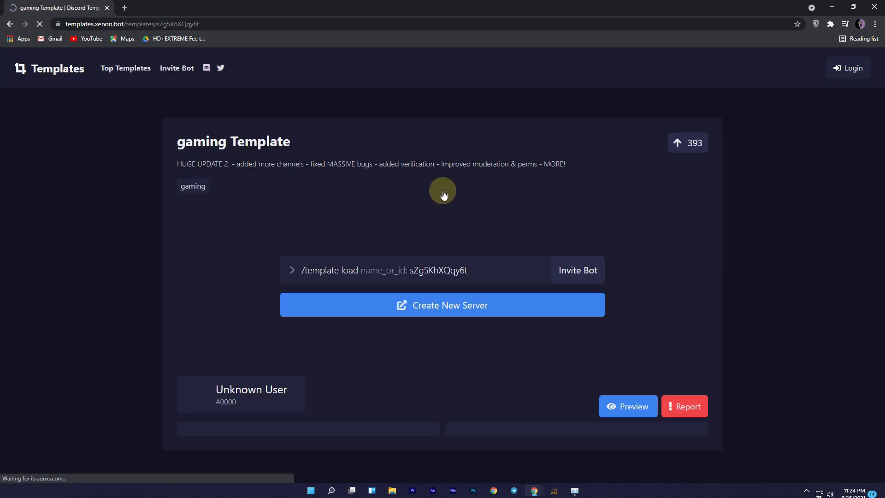
{"action": "scroll", "coordinate": [118, 249], "scroll_direction": "down", "scroll_amount": 5}
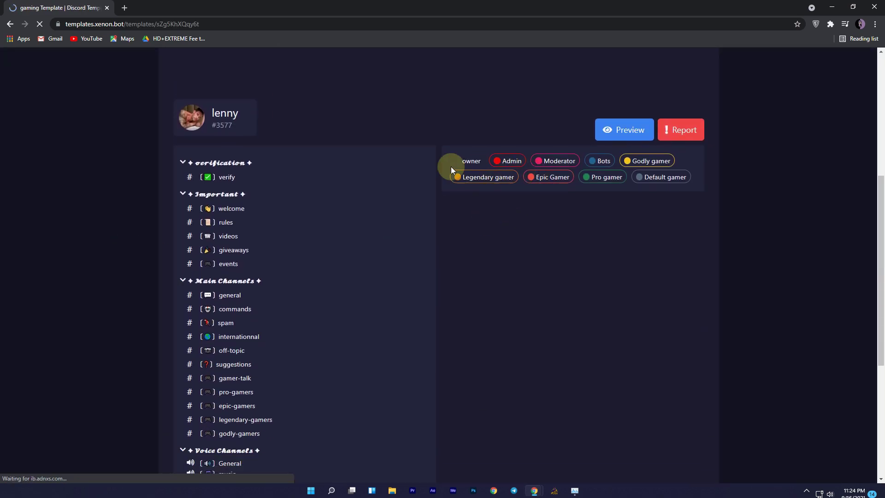
{"action": "scroll", "coordinate": [155, 212], "scroll_direction": "down", "scroll_amount": 5}
{"action": "scroll", "coordinate": [151, 211], "scroll_direction": "up", "scroll_amount": 9}
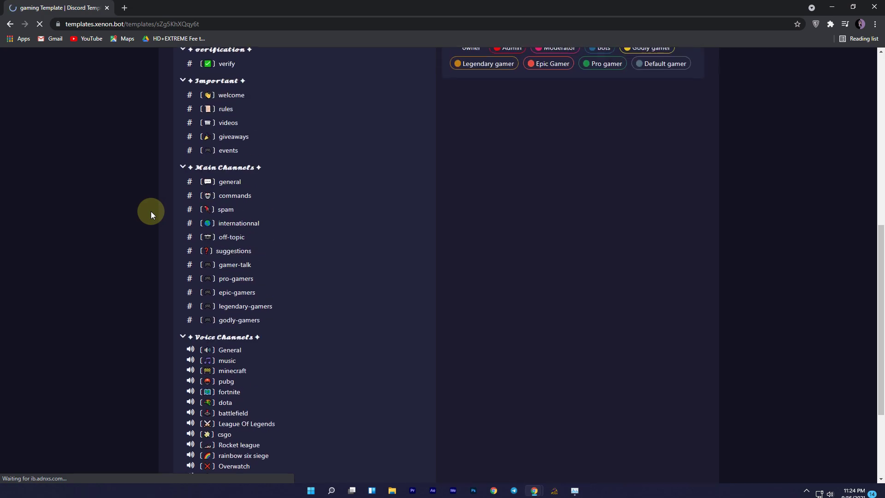
{"action": "scroll", "coordinate": [151, 211], "scroll_direction": "up", "scroll_amount": 2}
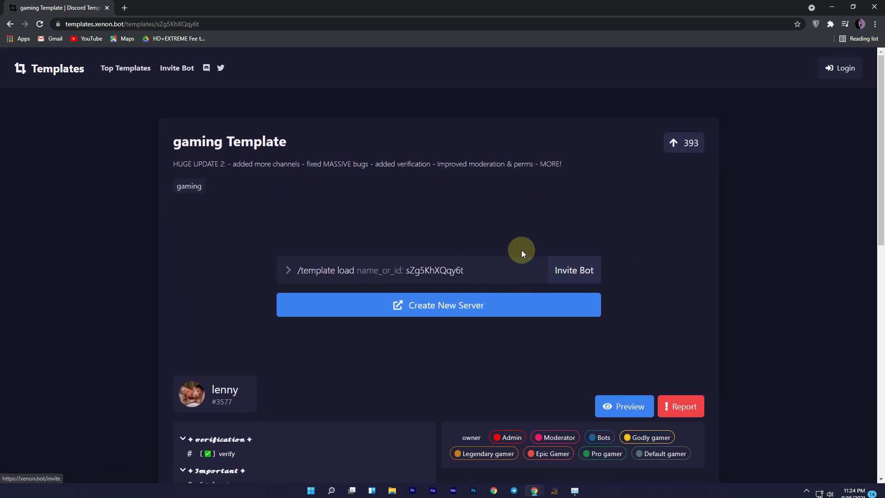
{"action": "left_click", "coordinate": [449, 308]}
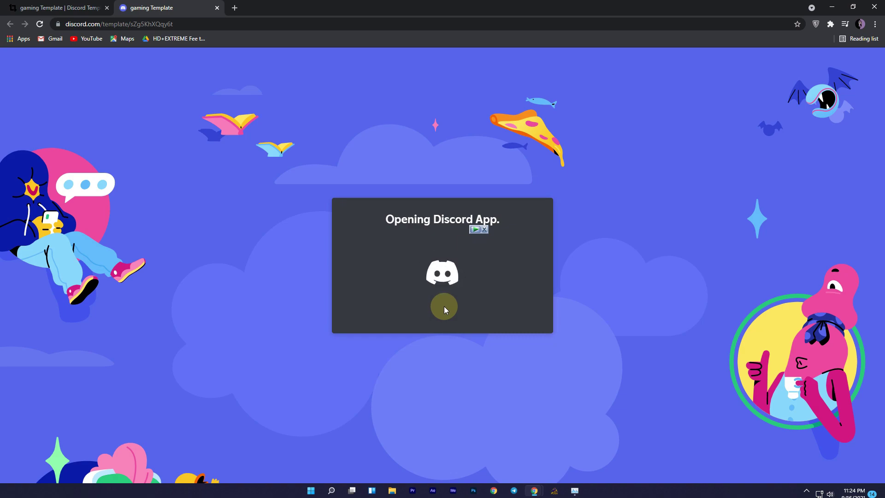
{"action": "left_click_drag", "start_coordinate": [576, 292], "coordinate": [445, 293]}
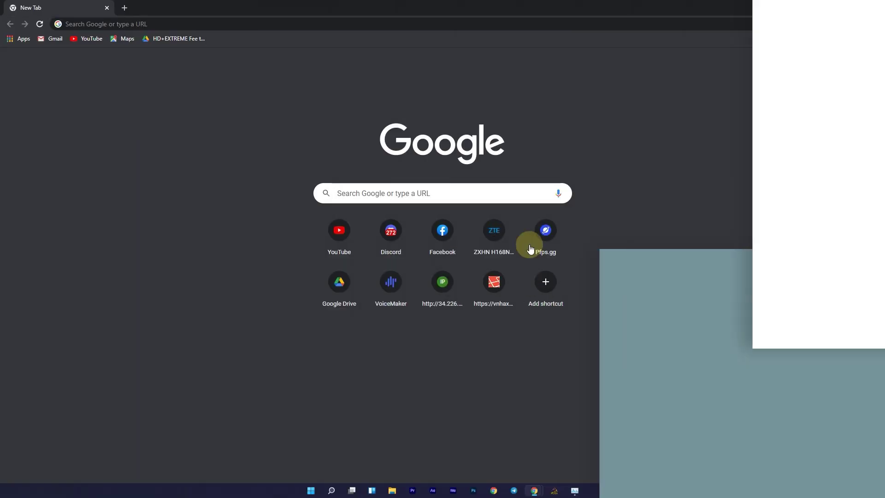
Step: Load the discordextremelist.xyz templates page listing Discord server templates across 30 pages
{"action": "left_click", "coordinate": [122, 21]}
{"action": "type", "text": "https://discordextremelist.xyz/en-US/templates"}
{"action": "key", "text": "Return"}
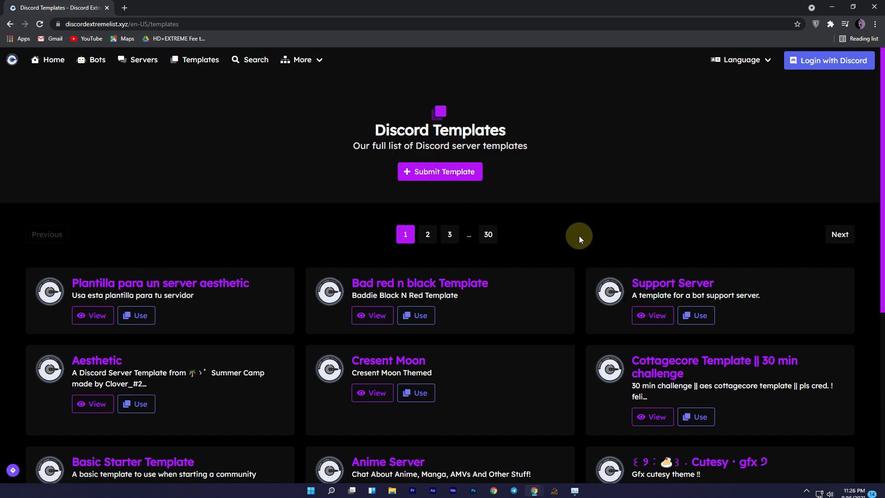
{"action": "scroll", "coordinate": [579, 236], "scroll_direction": "down", "scroll_amount": 6}
Step: Open the 'Plantilla para un server aesthetic' template page on Discord Extreme List
{"action": "scroll", "coordinate": [159, 213], "scroll_direction": "up", "scroll_amount": 6}
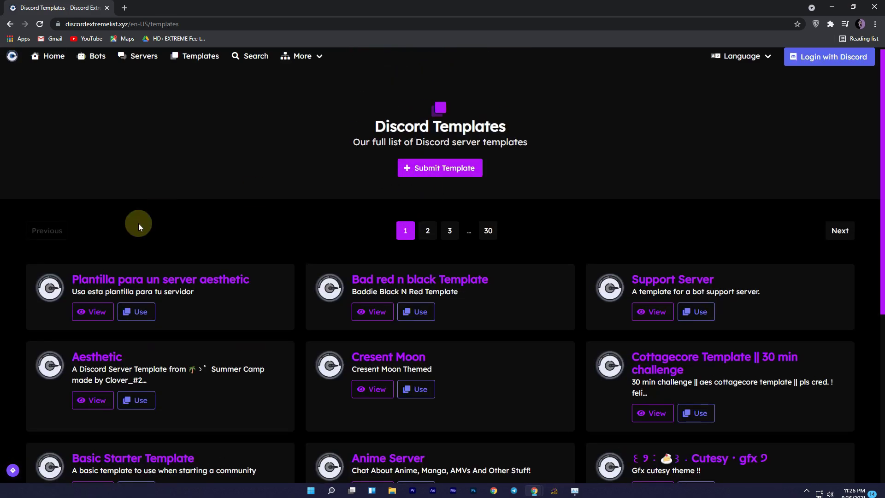
{"action": "left_click", "coordinate": [85, 313]}
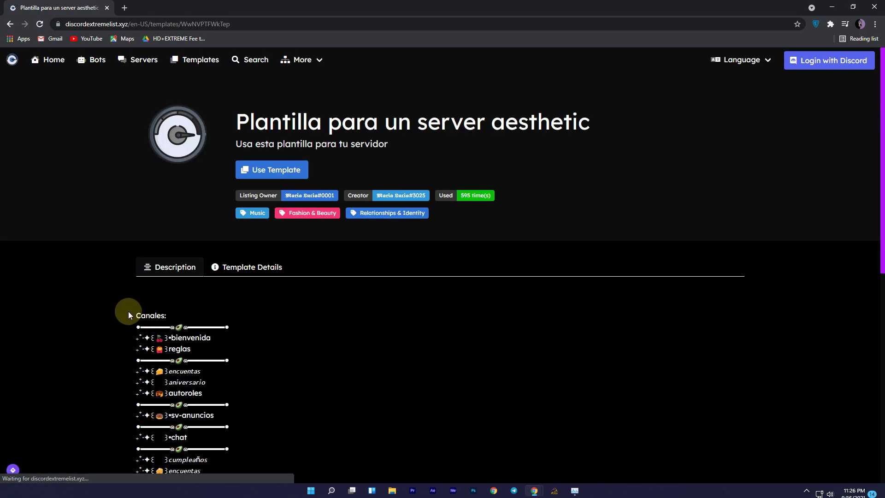
{"action": "scroll", "coordinate": [418, 342], "scroll_direction": "down", "scroll_amount": 9}
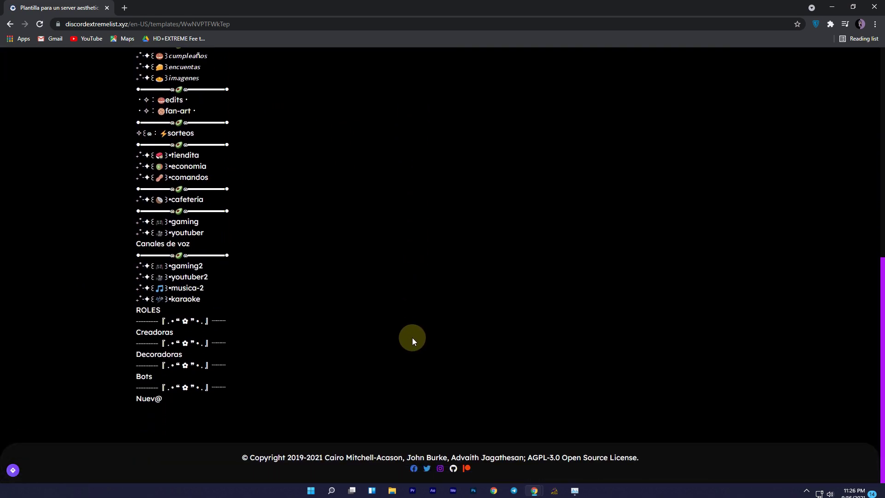
{"action": "scroll", "coordinate": [408, 342], "scroll_direction": "up", "scroll_amount": 10}
{"action": "scroll", "coordinate": [407, 342], "scroll_direction": "down", "scroll_amount": 1}
Step: Review the template's channels, roles and US East region details, then choose Use Template
{"action": "left_click", "coordinate": [253, 222]}
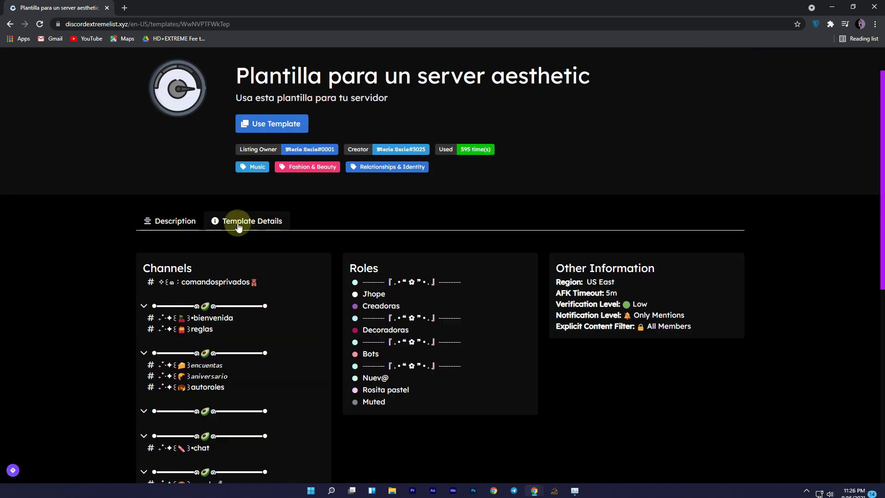
{"action": "scroll", "coordinate": [352, 269], "scroll_direction": "down", "scroll_amount": 8}
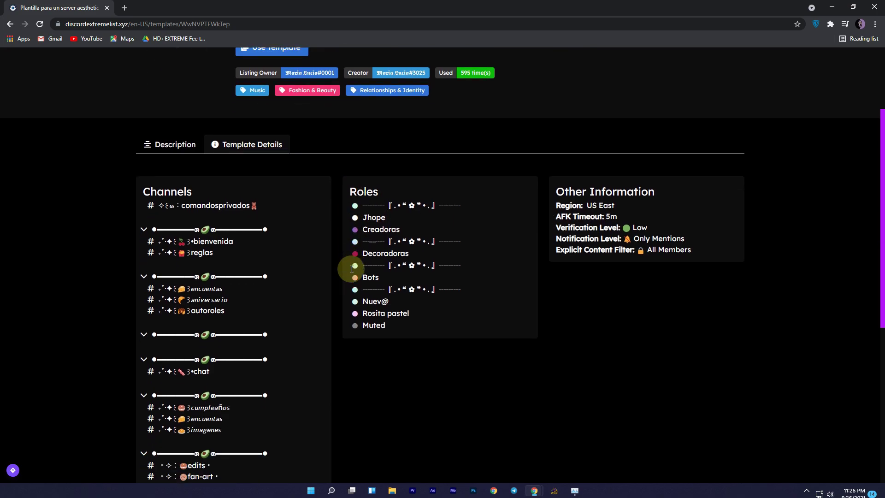
{"action": "scroll", "coordinate": [351, 268], "scroll_direction": "up", "scroll_amount": 10}
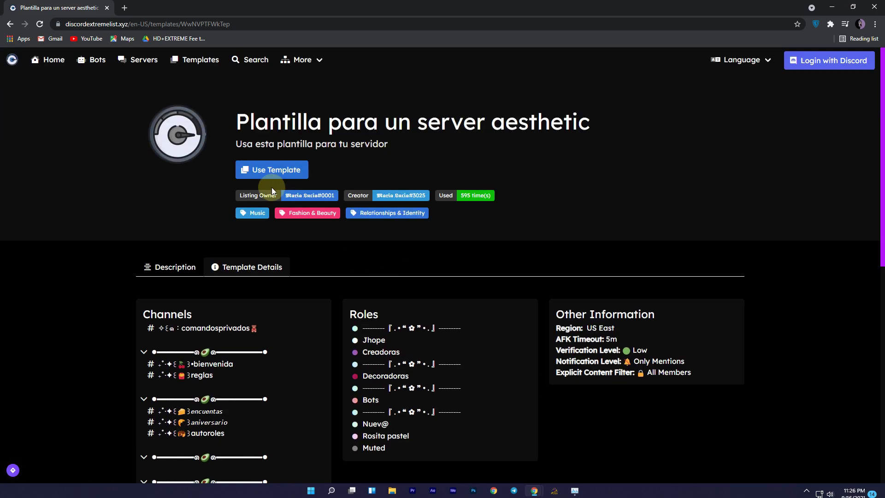
{"action": "left_click", "coordinate": [275, 171]}
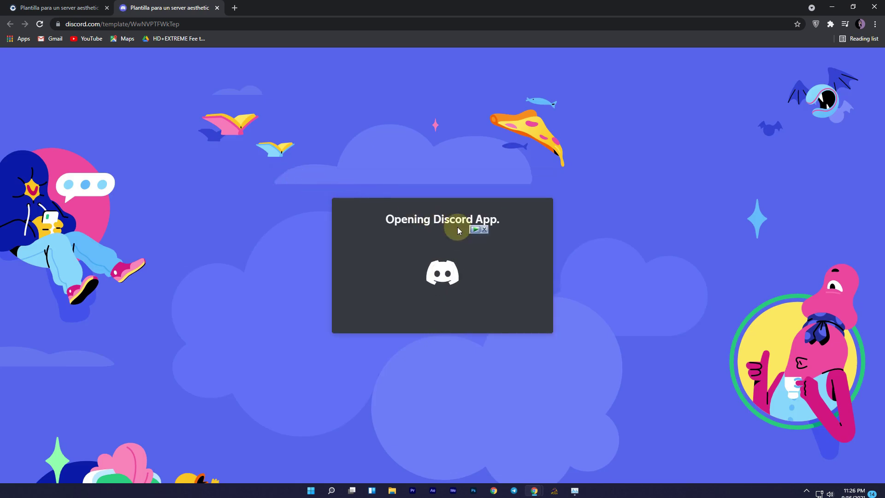